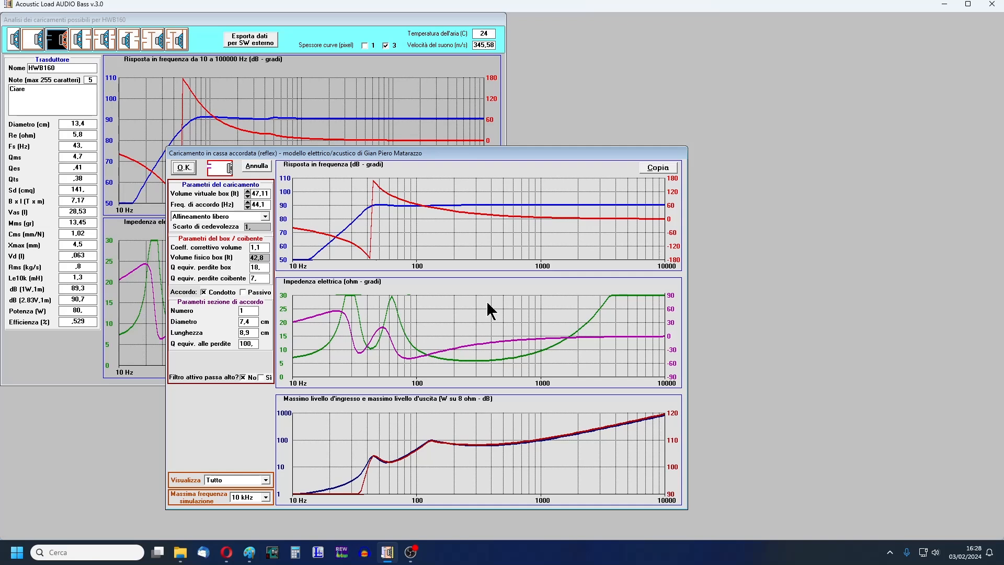
# Leave the reflex loading without applying it, open the Doppio Carico Asimmetrico a Vista loading, and apply its optimal loading parameters
pyautogui.click(253, 168)
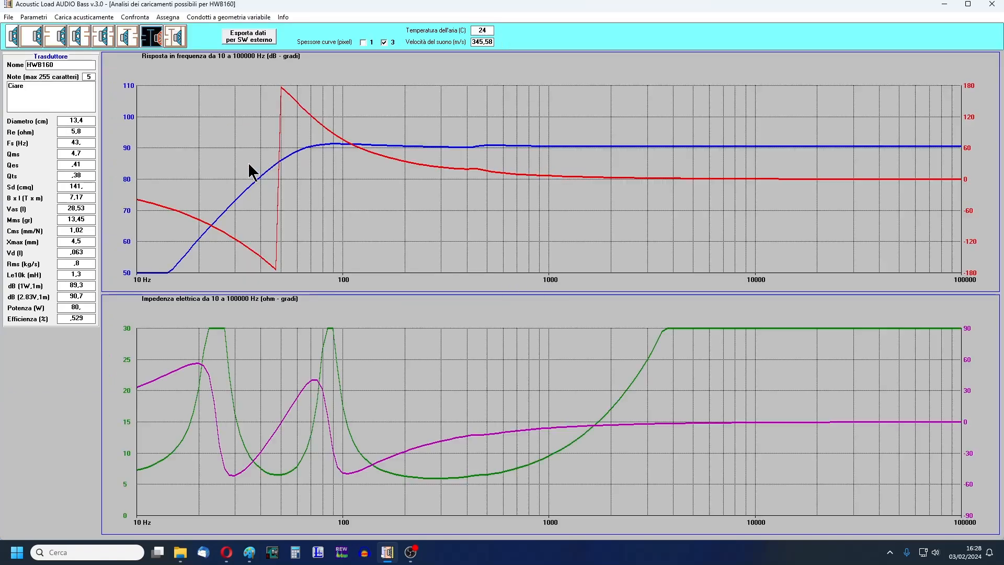
pyautogui.click(149, 46)
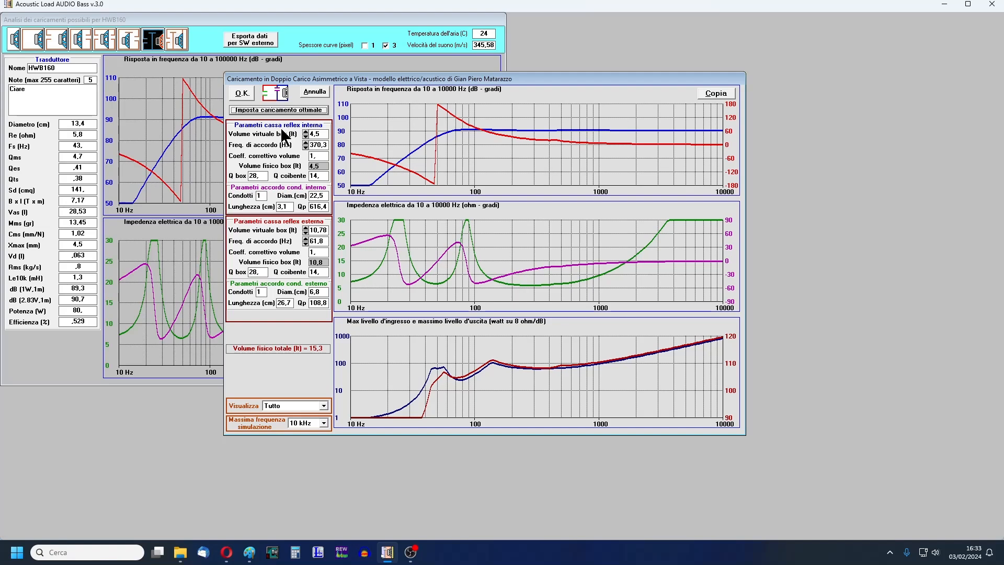
pyautogui.click(322, 92)
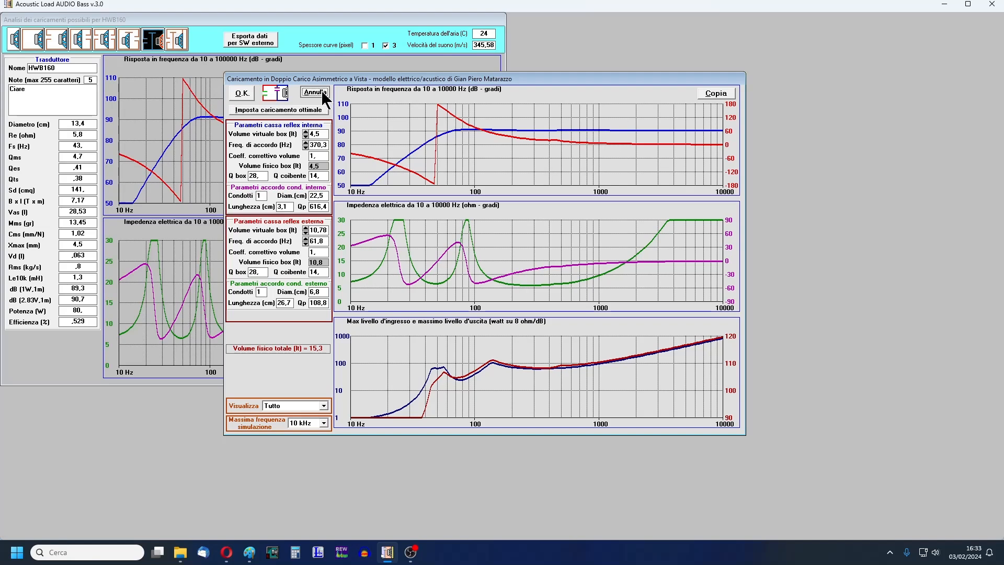
pyautogui.click(152, 43)
pyautogui.click(281, 111)
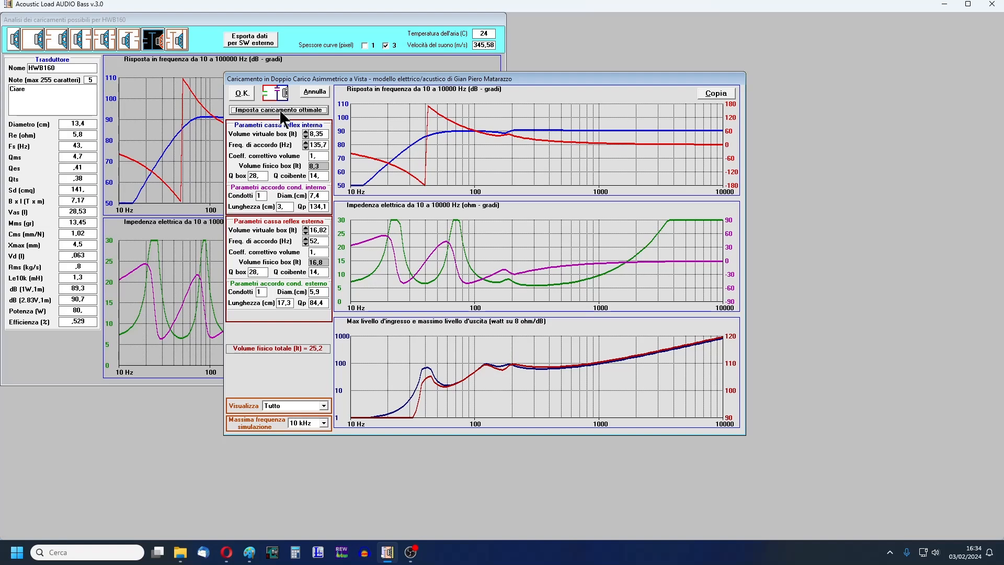
# View the frequency response chart alone, check the impedance chart alone, and return to the frequency response
pyautogui.click(324, 406)
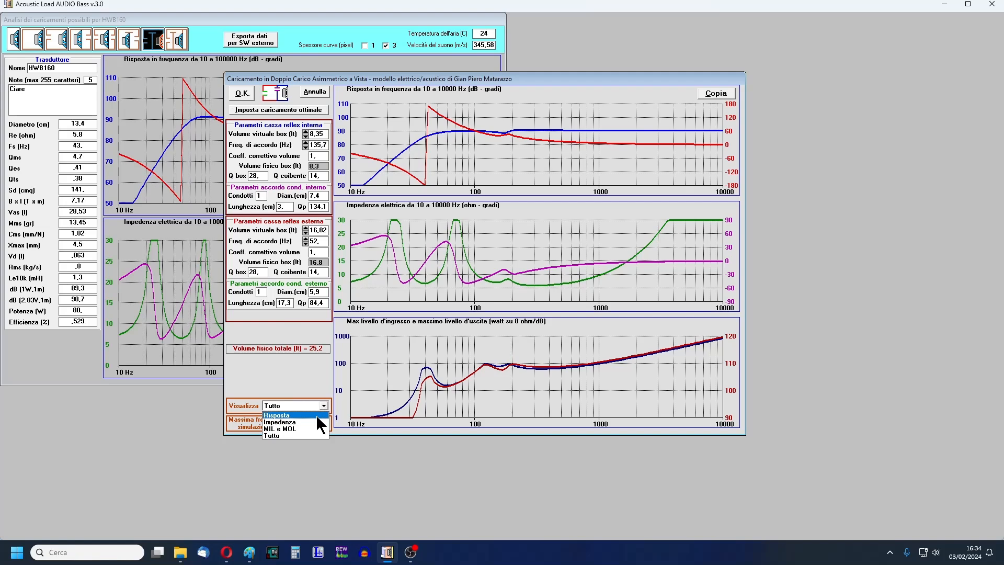
pyautogui.click(317, 416)
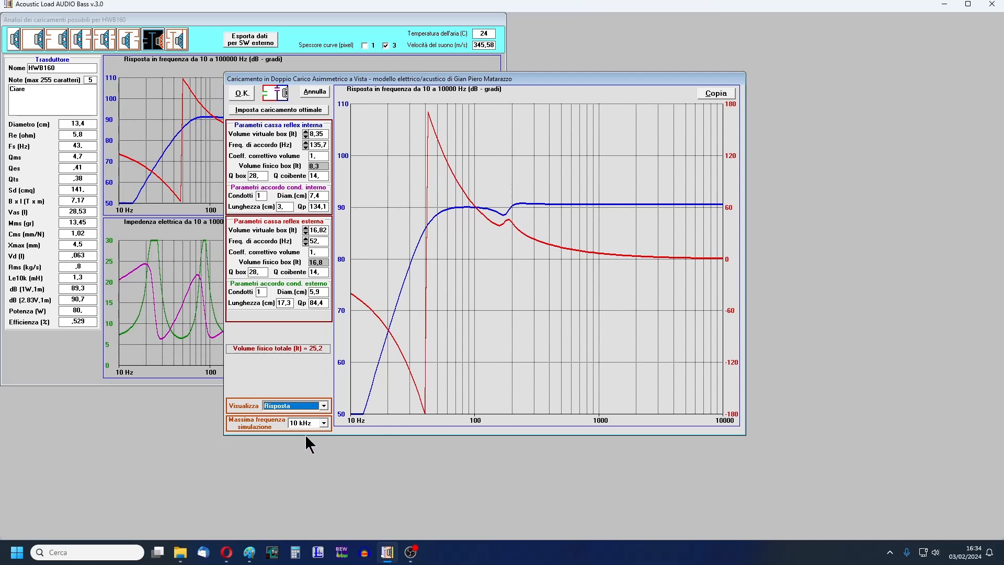
pyautogui.click(323, 406)
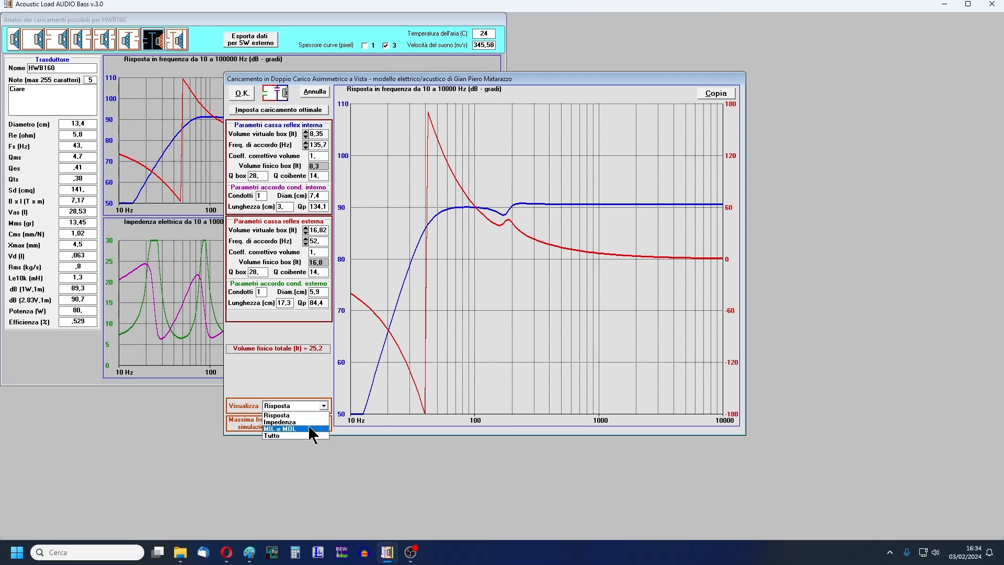
pyautogui.click(309, 422)
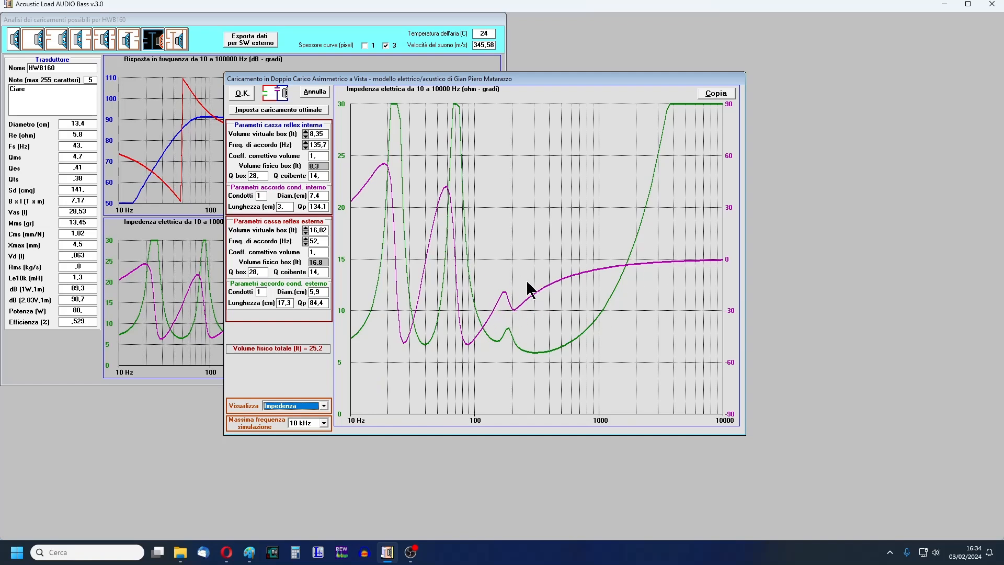
pyautogui.click(324, 405)
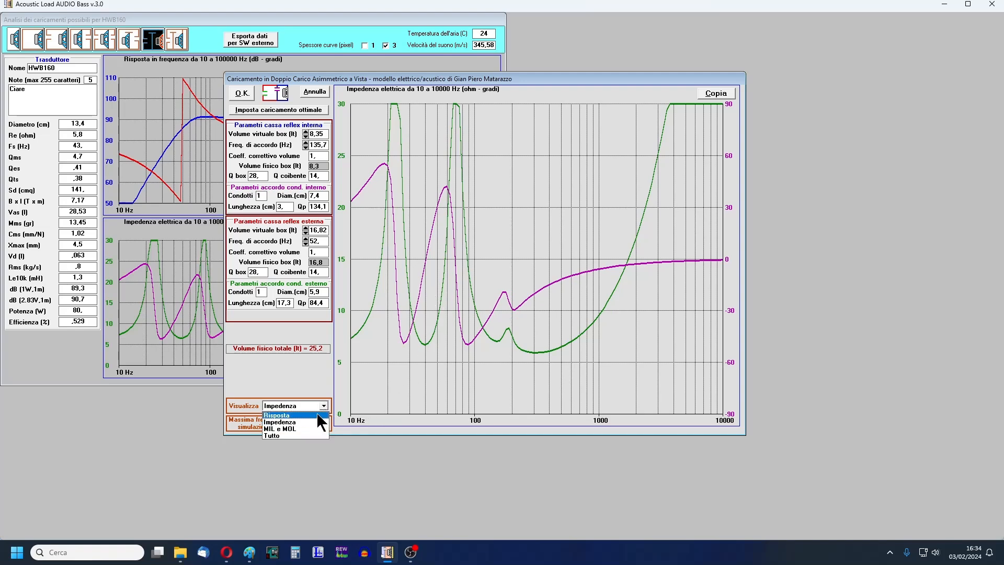
pyautogui.click(319, 416)
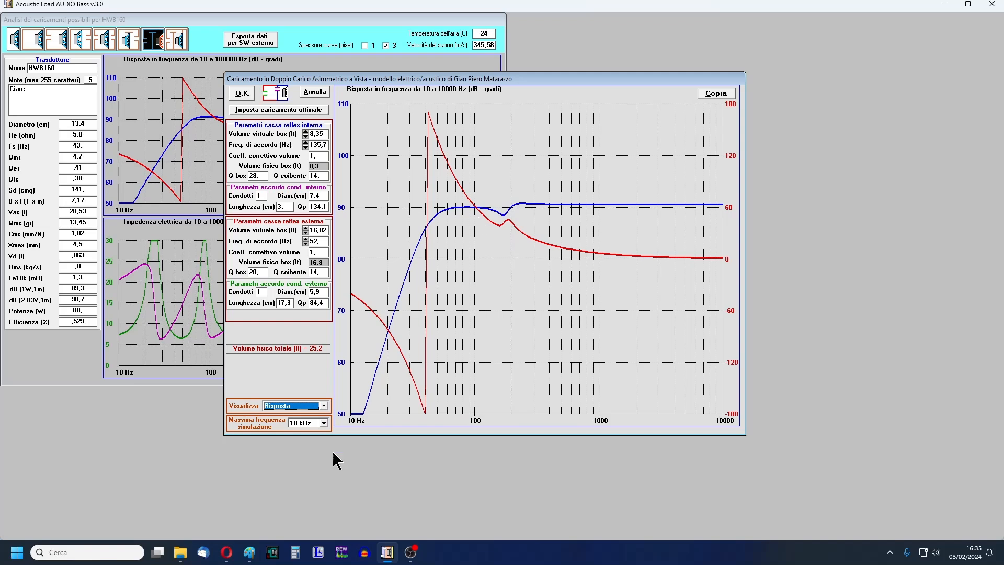
# Switch to Opera and highlight the title of the Wikipedia article on the Bark scale
pyautogui.click(227, 552)
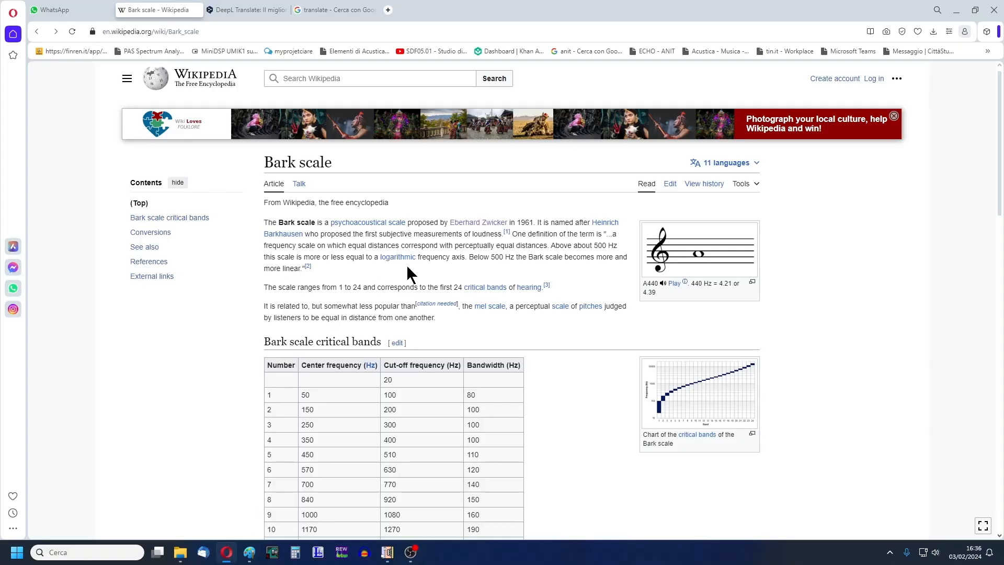
pyautogui.moveTo(264, 162); pyautogui.dragTo(345, 172)
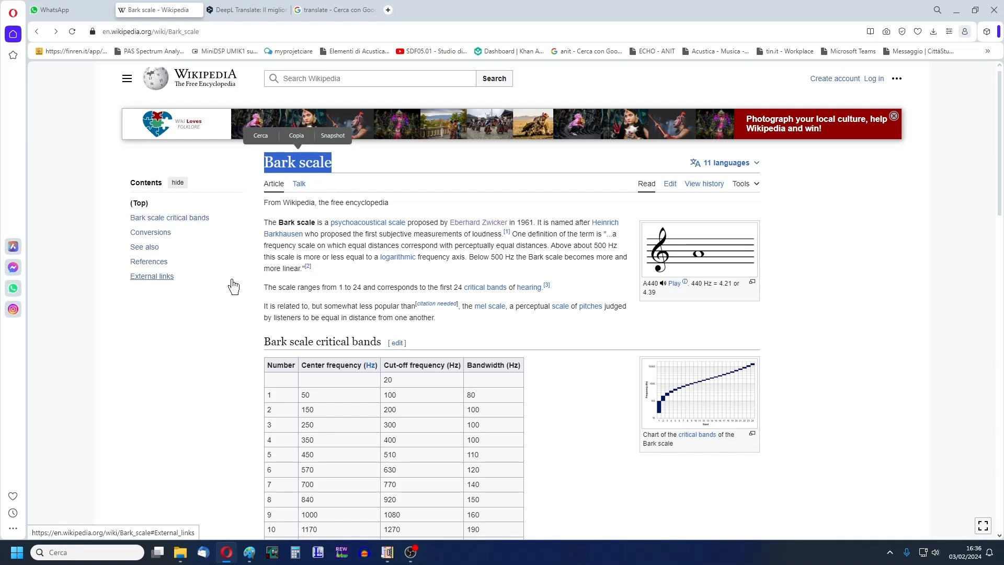
pyautogui.click(233, 283)
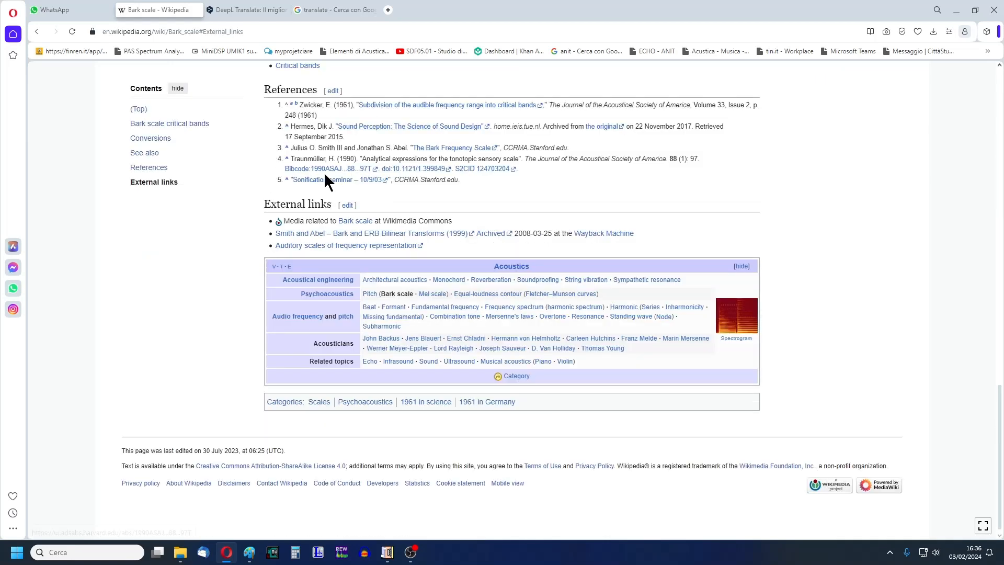
pyautogui.click(37, 31)
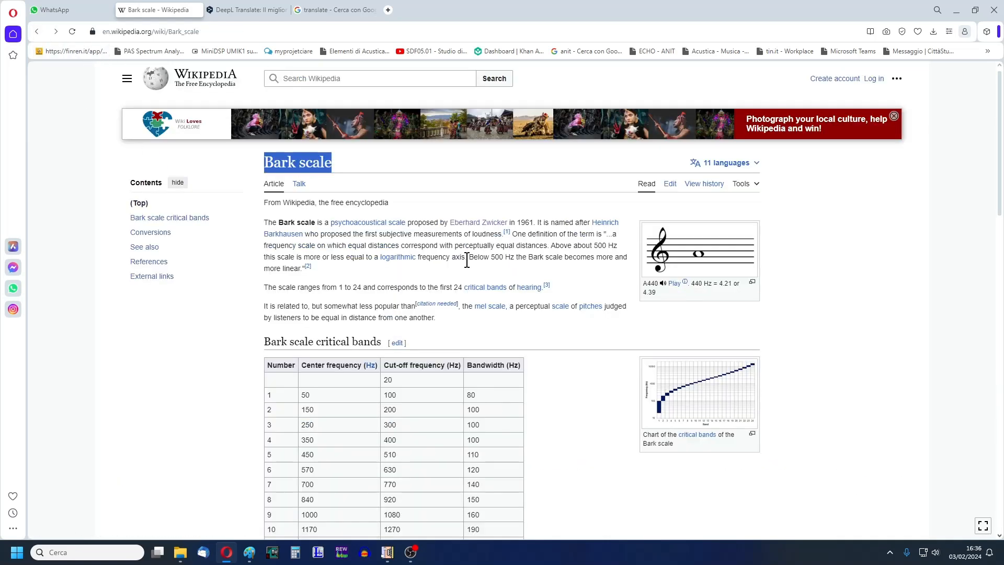
# Open the linked Wikipedia article on Eberhard Zwicker, skim it, and return to Acoustic Load AUDIO Bass
pyautogui.click(480, 224)
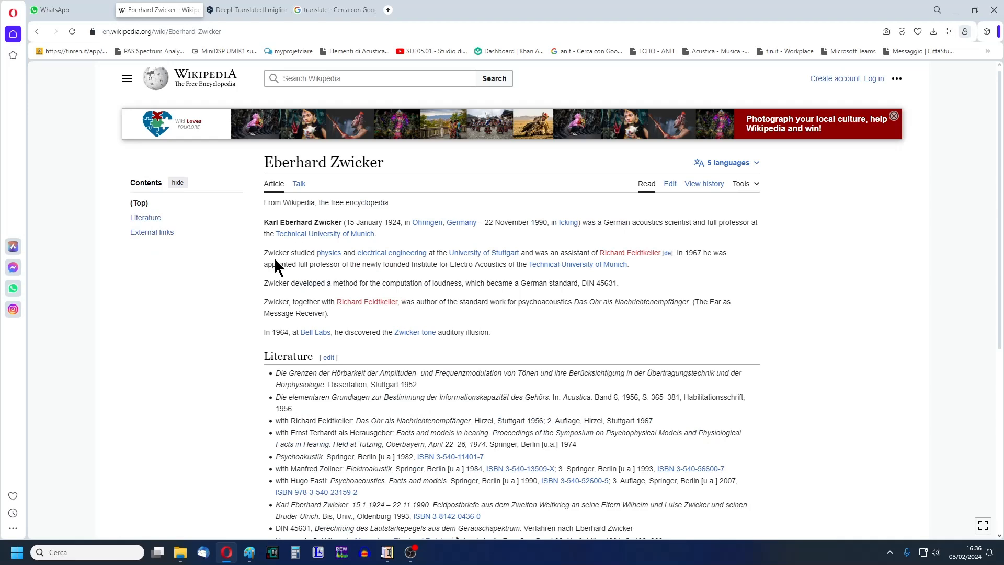
pyautogui.scroll(-2, 569, 340)
pyautogui.scroll(2, 567, 281)
pyautogui.click(387, 552)
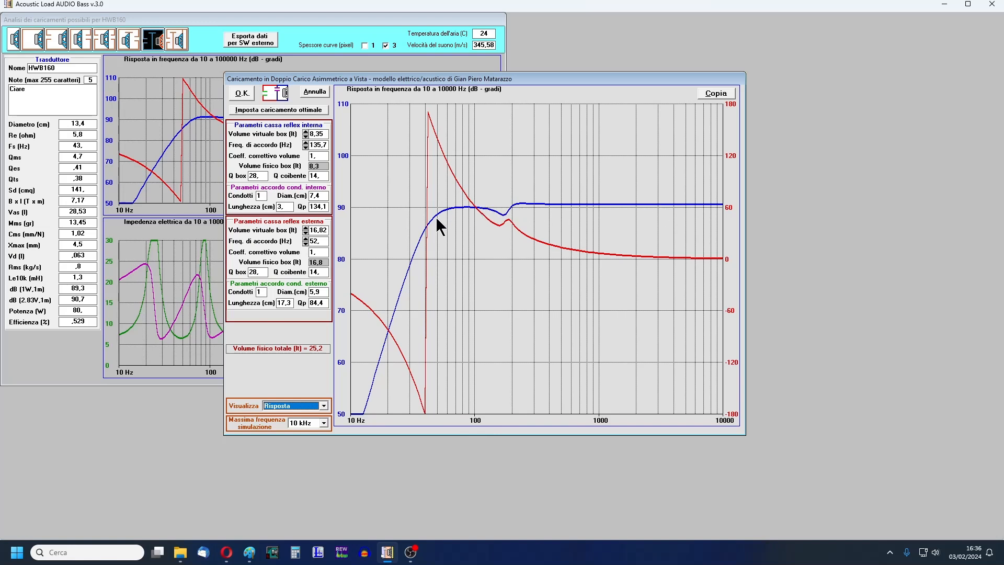
pyautogui.click(230, 558)
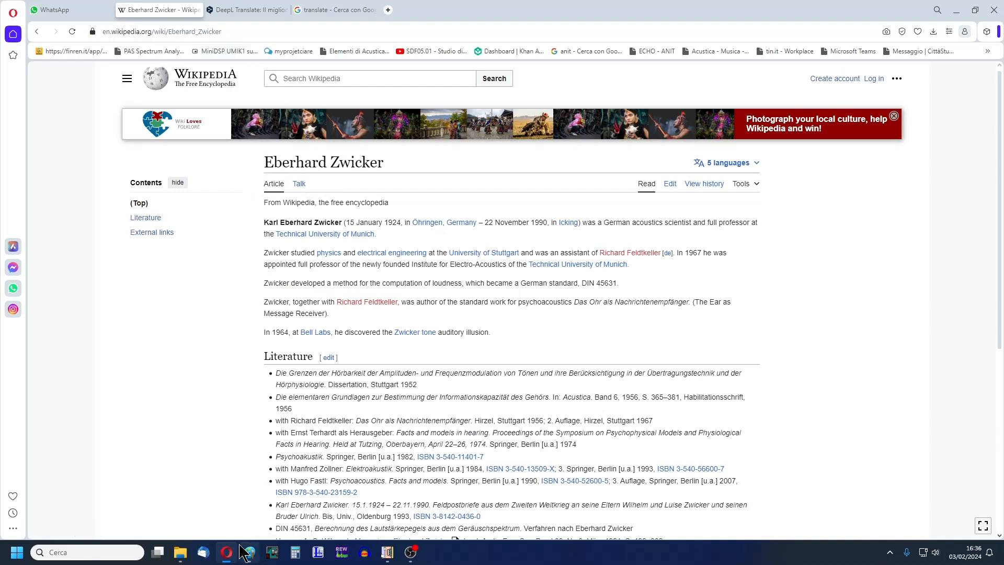
pyautogui.moveTo(233, 560)
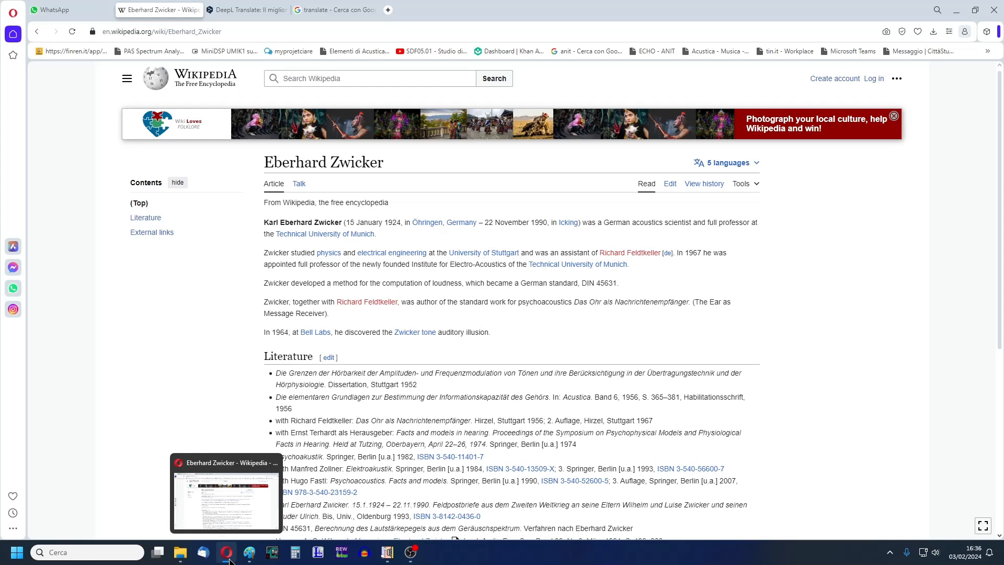
pyautogui.click(387, 557)
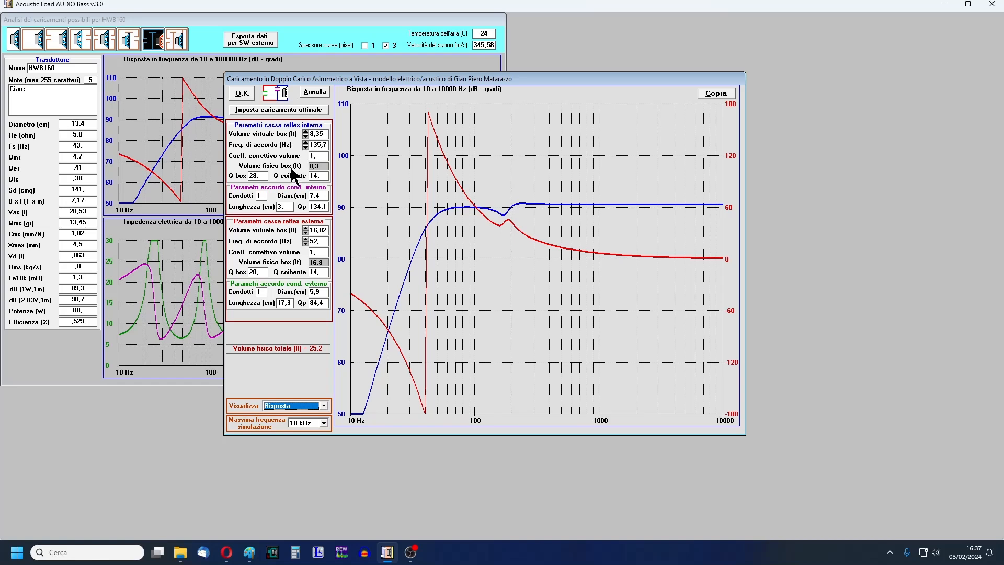
# Increase the internal reflex box's virtual volume stepwise to 12,66 lt
pyautogui.click(305, 132)
pyautogui.click(305, 133)
pyautogui.click(305, 133)
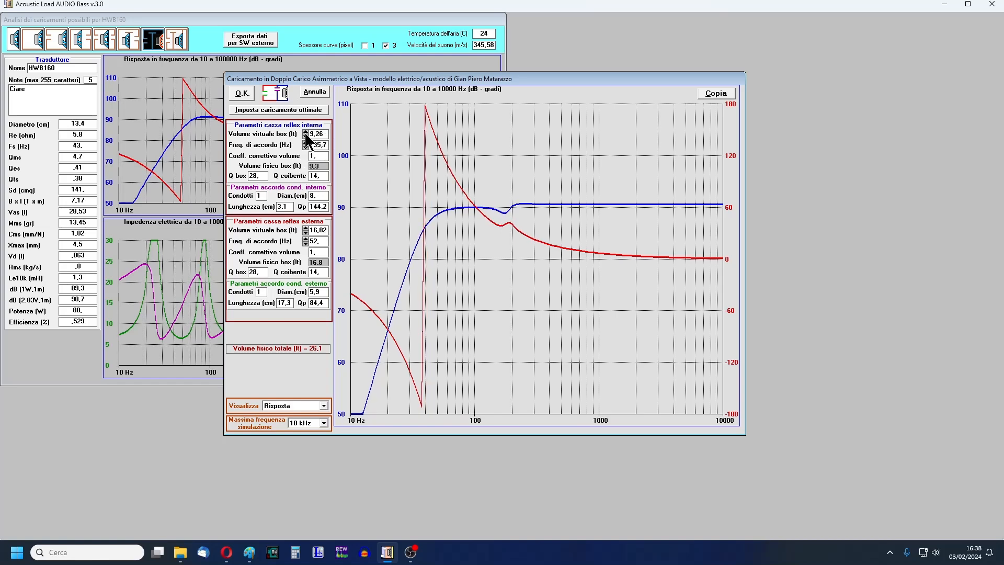
pyautogui.click(306, 132)
pyautogui.click(305, 132)
pyautogui.click(305, 132)
pyautogui.click(306, 132)
pyautogui.click(305, 132)
pyautogui.click(305, 132)
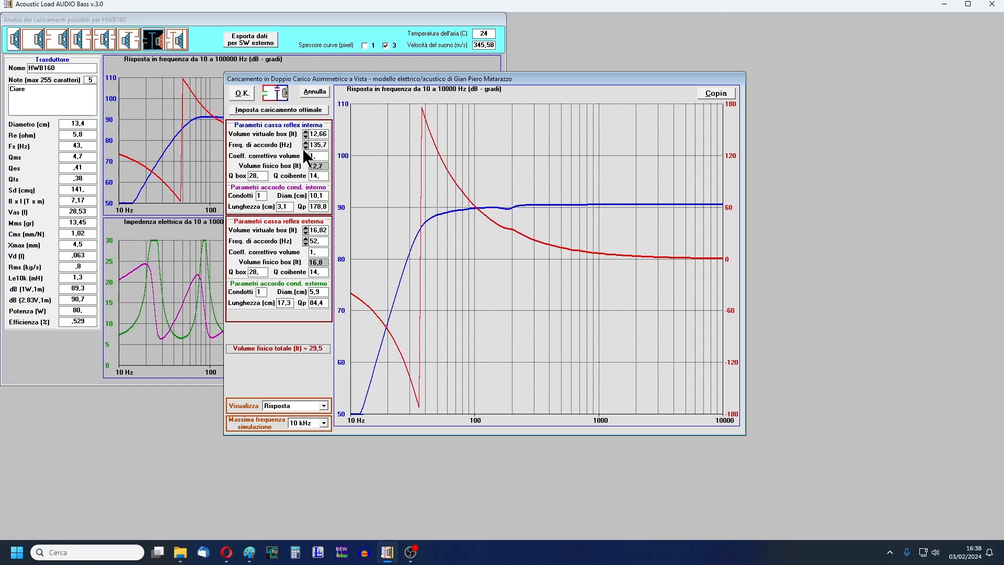
# Lower the internal reflex box's tuning frequency to 131,1 Hz and its virtual volume to 8,64 lt
pyautogui.click(305, 147)
pyautogui.click(305, 136)
pyautogui.click(305, 137)
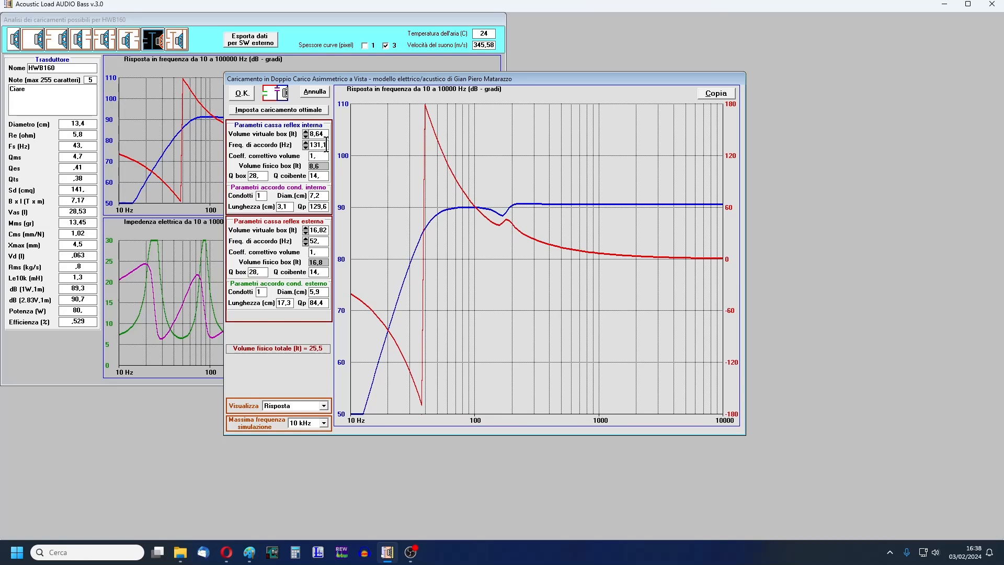
pyautogui.moveTo(327, 145); pyautogui.dragTo(309, 145)
# Raise the internal reflex box's virtual volume to 13,57 lt
pyautogui.click(305, 134)
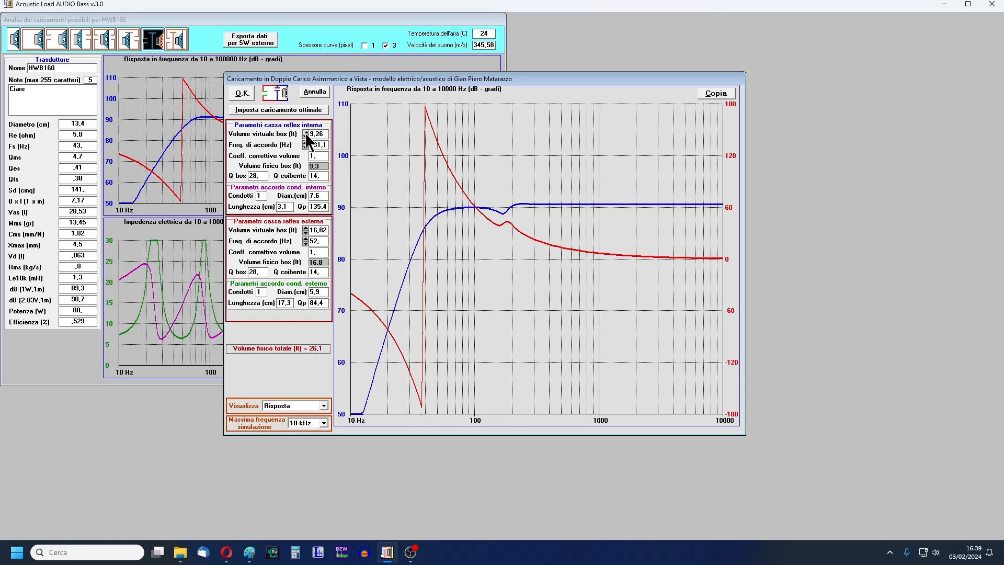
pyautogui.click(306, 134)
pyautogui.click(306, 134)
pyautogui.click(306, 134)
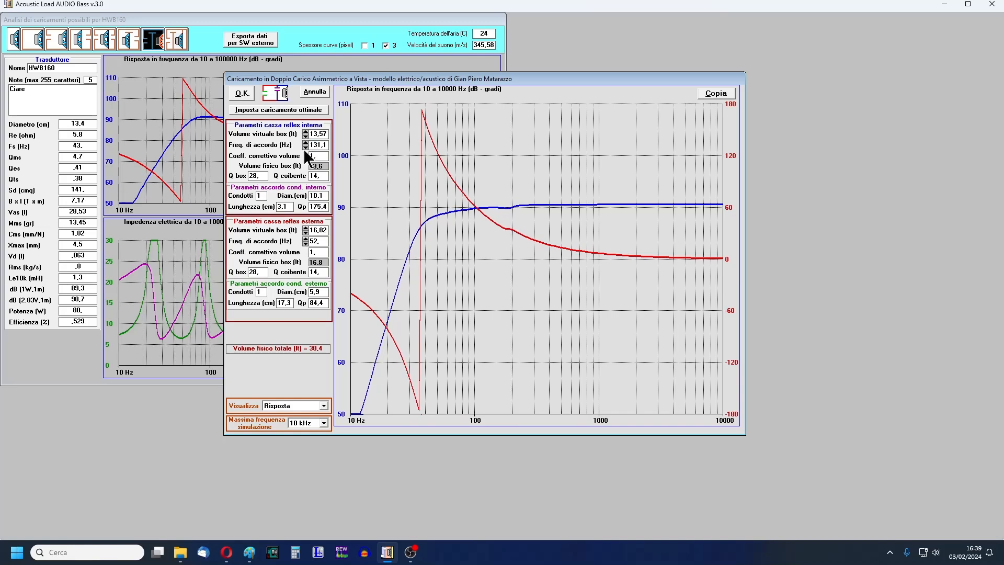
# Set the external reflex box to a virtual volume of 16,25 lt and a tuning frequency of 52 Hz
pyautogui.click(306, 233)
pyautogui.click(306, 230)
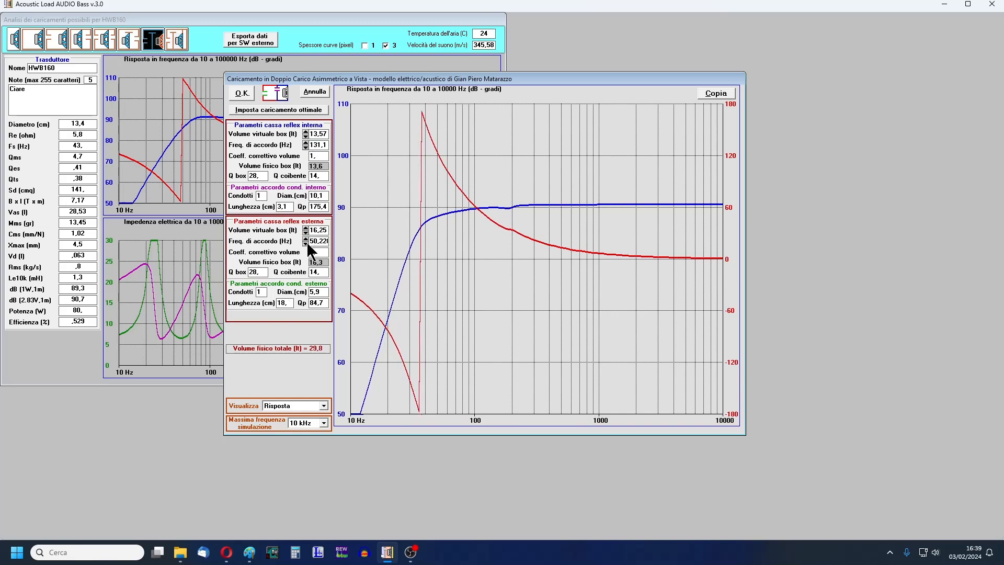
pyautogui.click(306, 242)
pyautogui.click(305, 238)
pyautogui.click(305, 238)
# Raise the internal reflex box's tuning frequency to 155,9 Hz
pyautogui.click(312, 147)
pyautogui.click(305, 142)
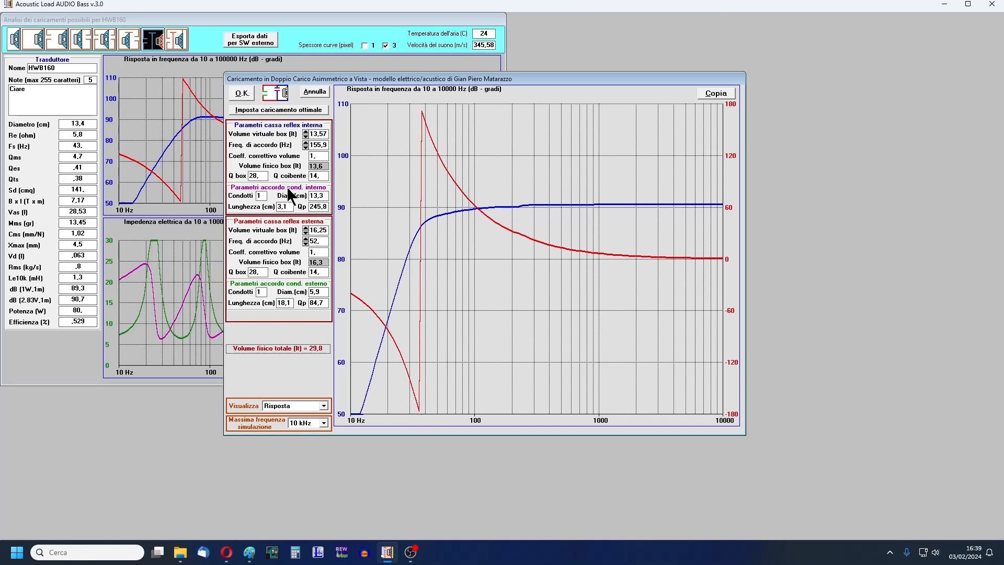